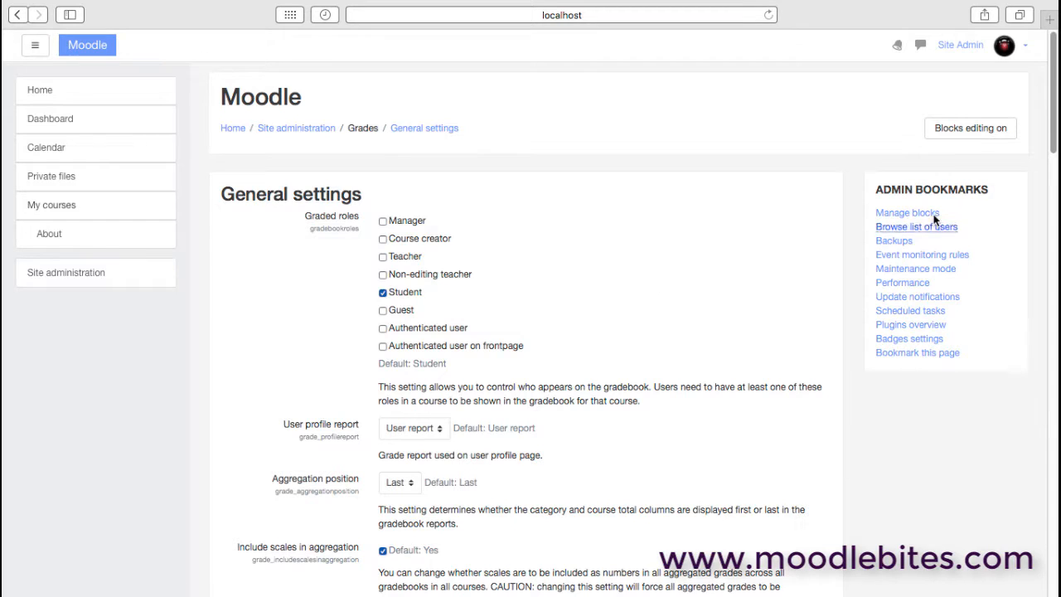
# Review the gradebook General settings from Graded roles through the grade export options, including the choices for Aggregation position.
pyautogui.moveTo(1054, 118); pyautogui.dragTo(1055, 140)
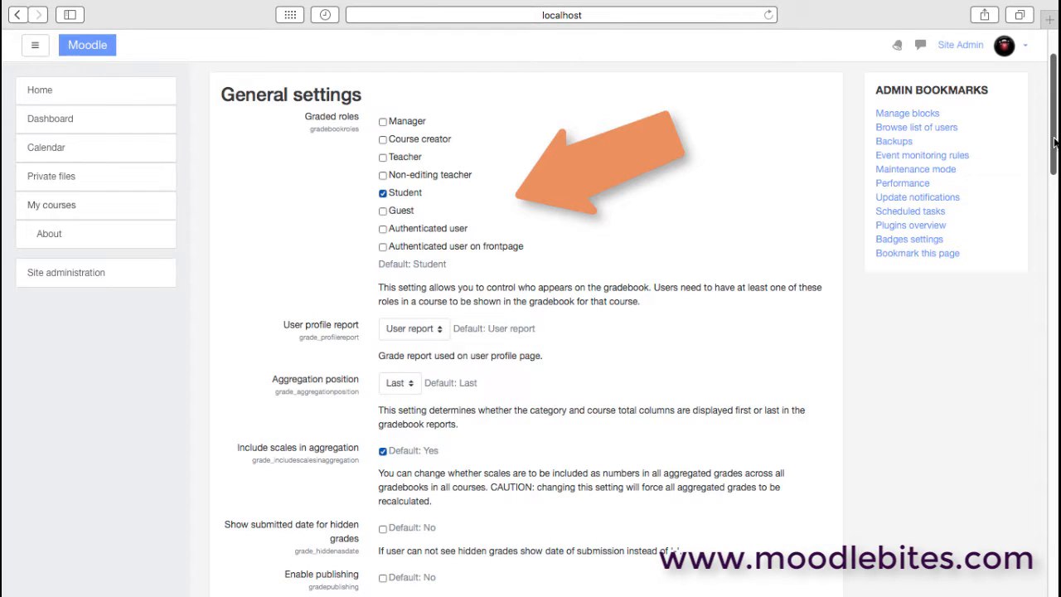
pyautogui.moveTo(1056, 141); pyautogui.dragTo(1054, 193)
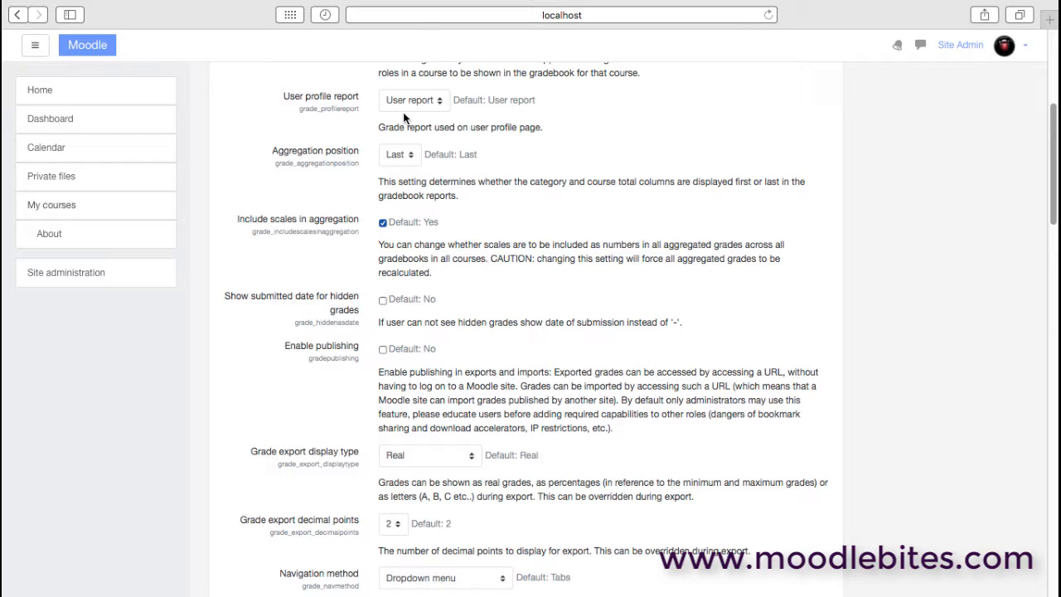
pyautogui.click(411, 155)
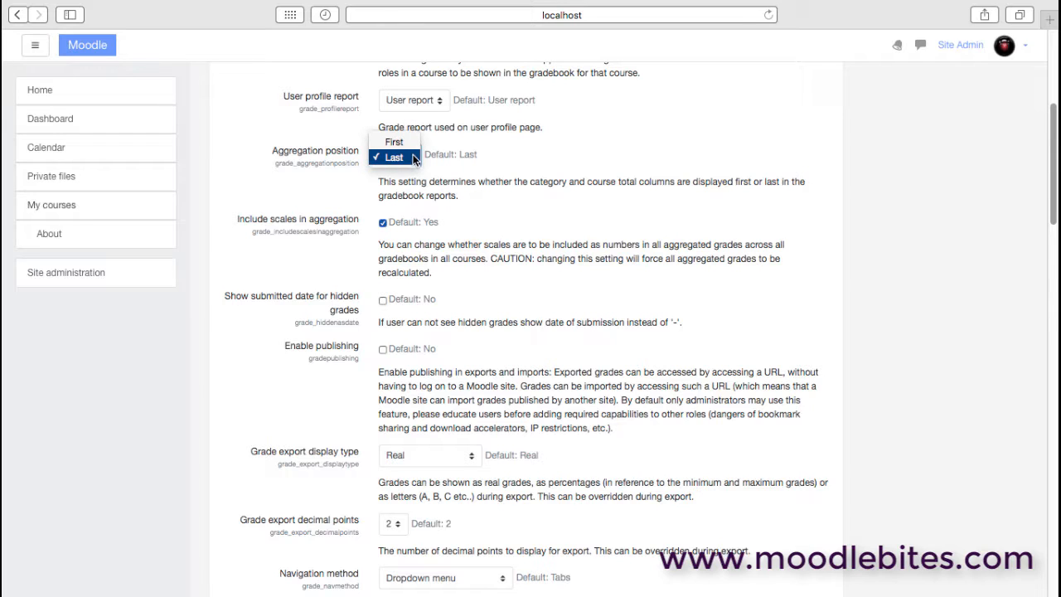
pyautogui.click(490, 154)
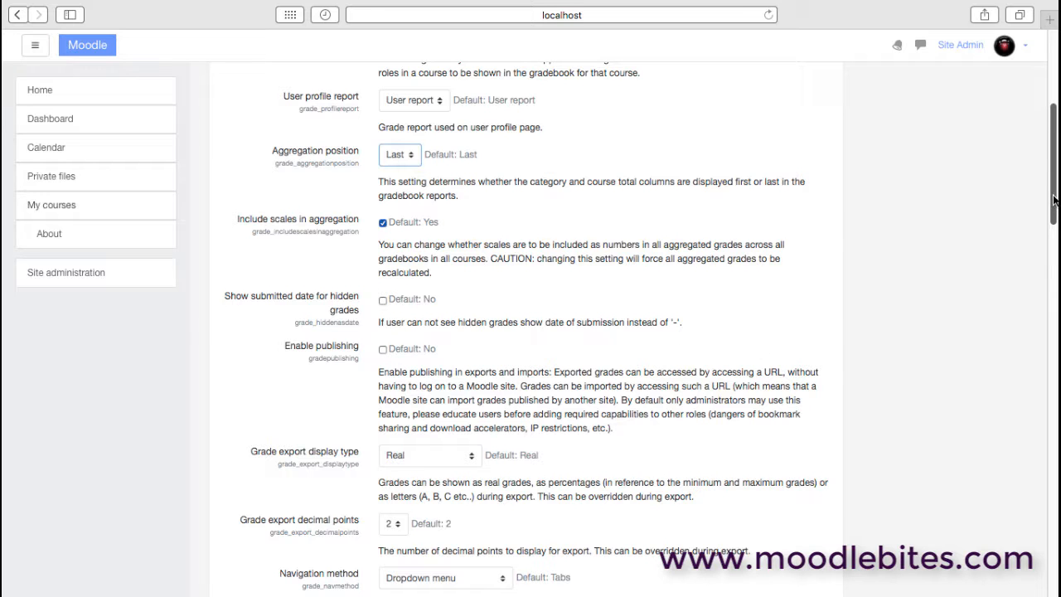
pyautogui.moveTo(1053, 199); pyautogui.dragTo(1048, 246)
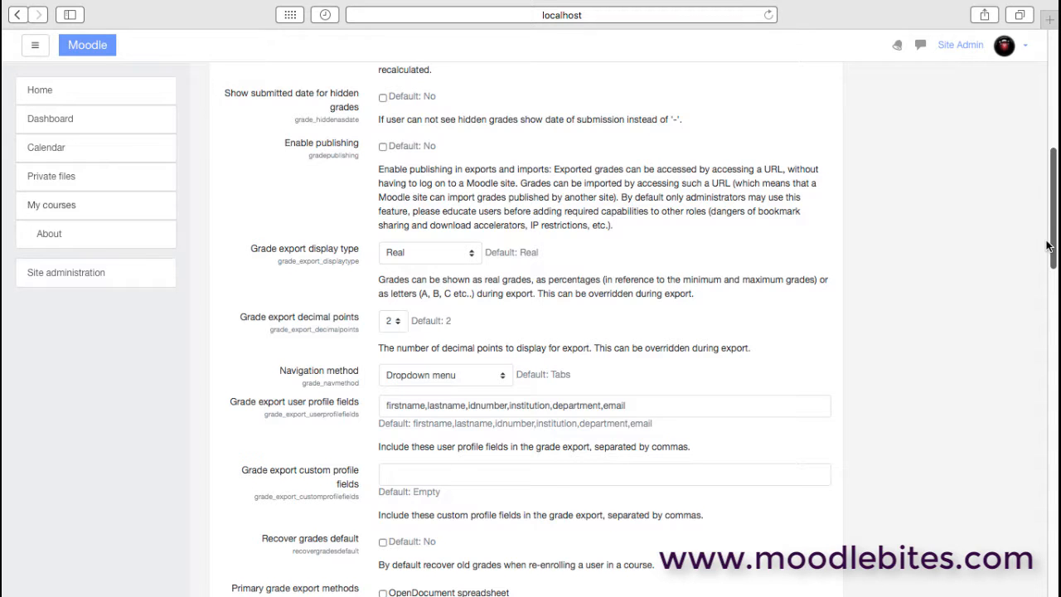
pyautogui.moveTo(1047, 245); pyautogui.dragTo(1045, 277)
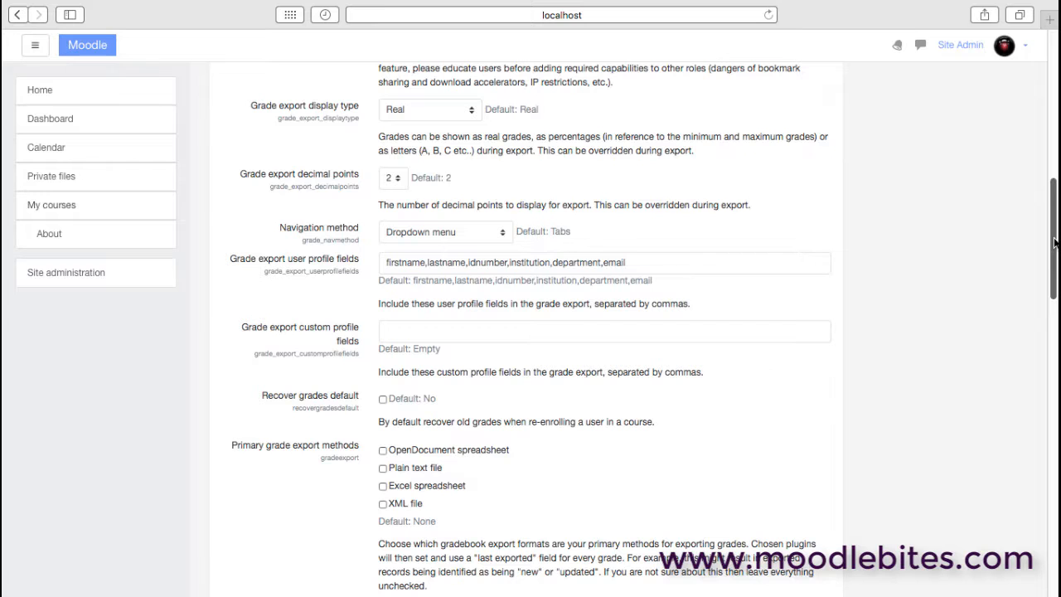
# Enable Recover grades default and select Plain text file and Excel spreadsheet as primary grade export methods.
pyautogui.moveTo(1055, 242); pyautogui.dragTo(1051, 282)
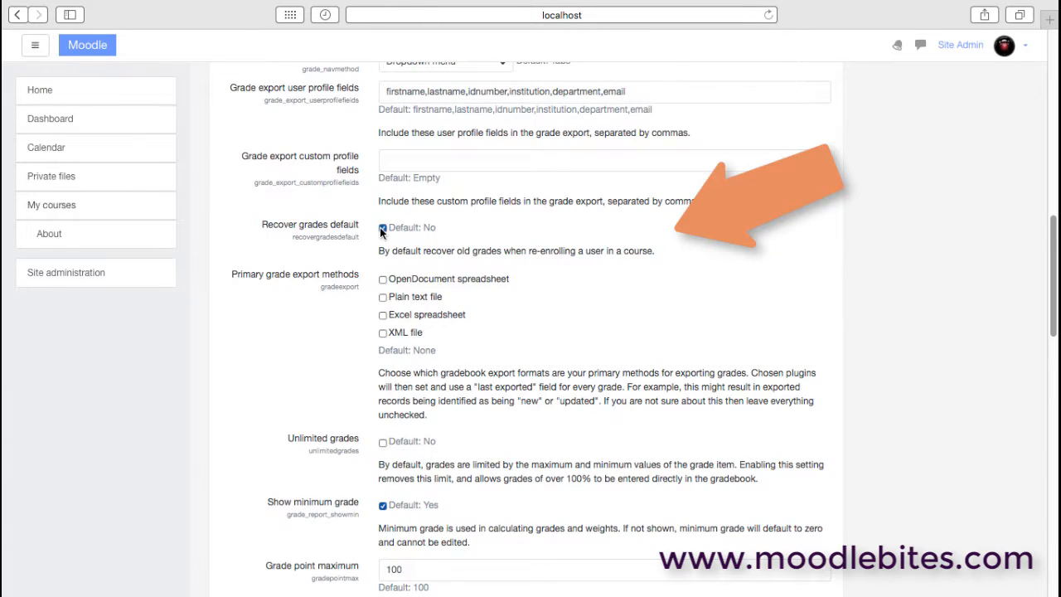
pyautogui.click(380, 227)
pyautogui.click(382, 228)
pyautogui.moveTo(1055, 266); pyautogui.dragTo(1055, 267)
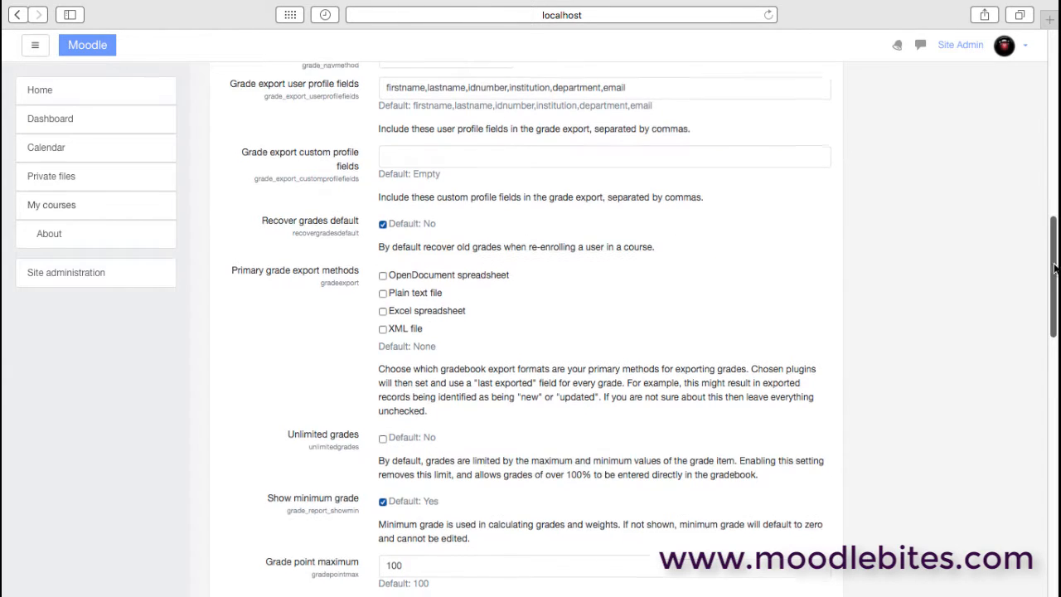
pyautogui.scroll(-3, 1055, 267)
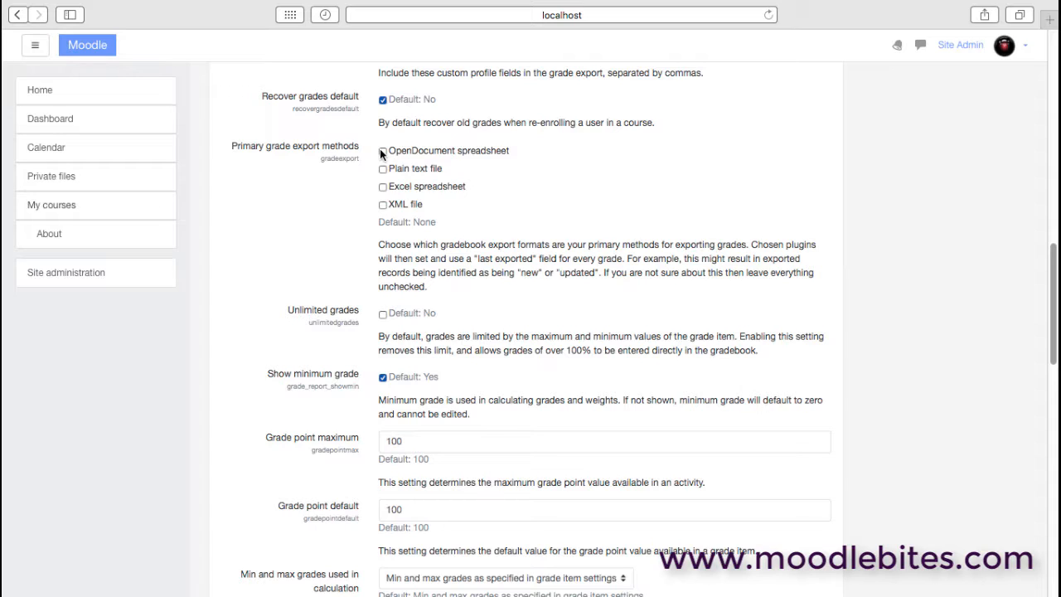
pyautogui.click(382, 186)
# Examine the remaining General settings from Unlimited grades to External URL, and return to the Grades administration page.
pyautogui.moveTo(1049, 273); pyautogui.dragTo(1048, 320)
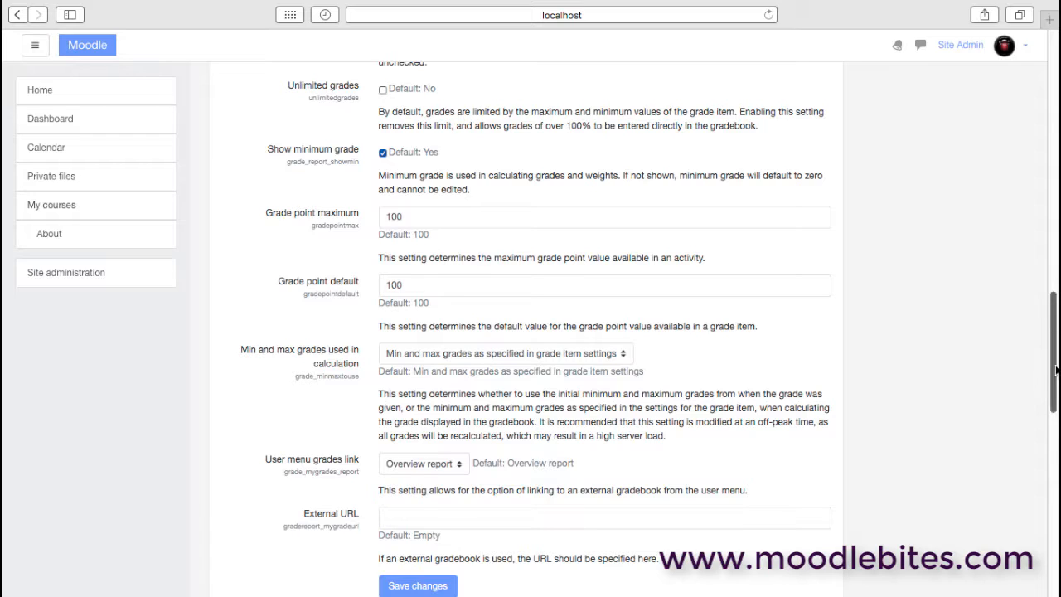
pyautogui.scroll(-1, 1056, 356)
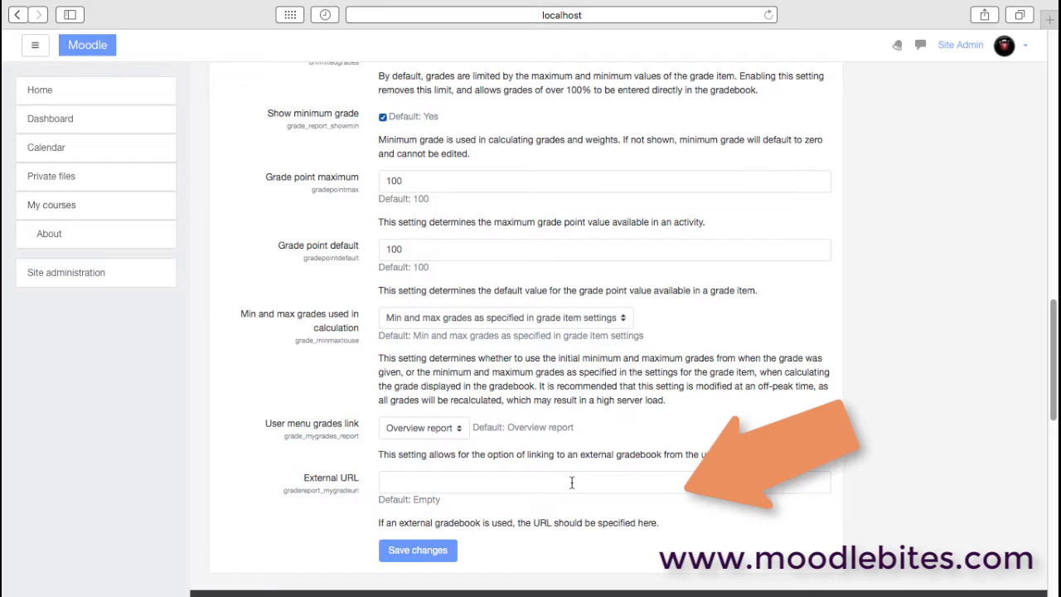
pyautogui.moveTo(1054, 361); pyautogui.dragTo(1054, 271)
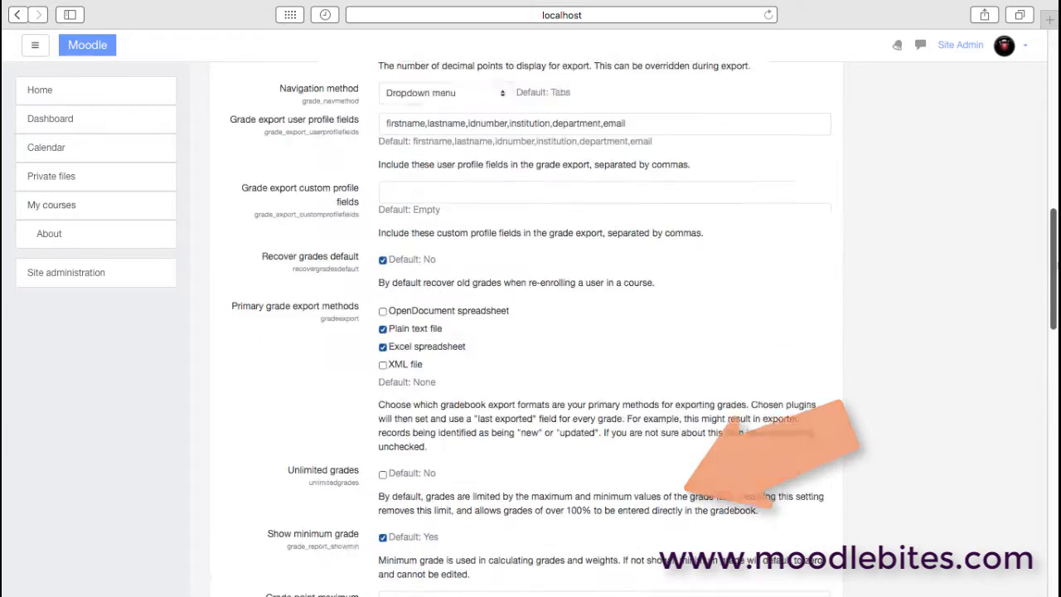
pyautogui.scroll(10, 875, 135)
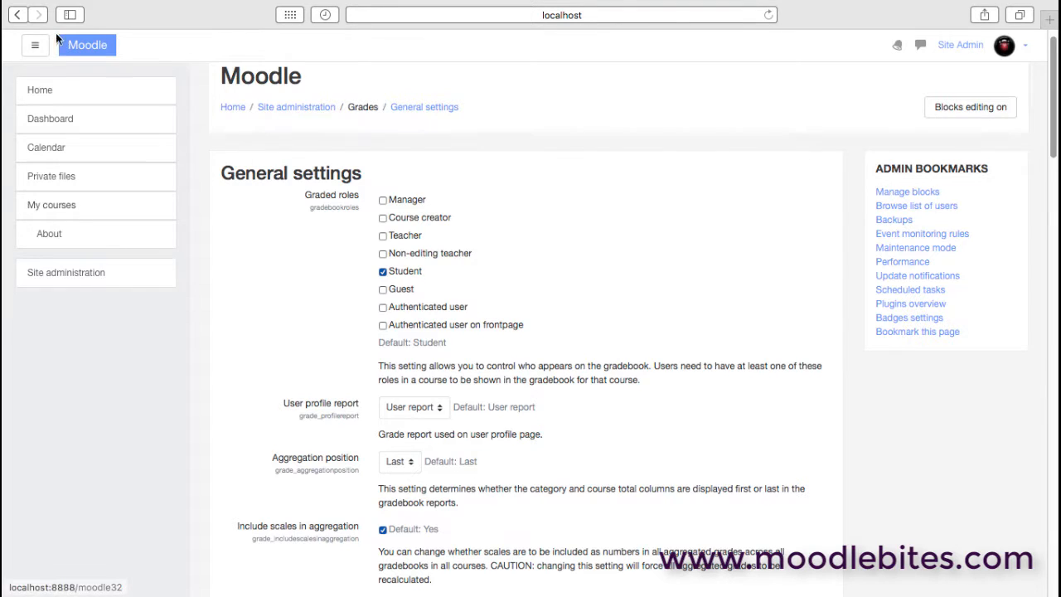
pyautogui.click(18, 16)
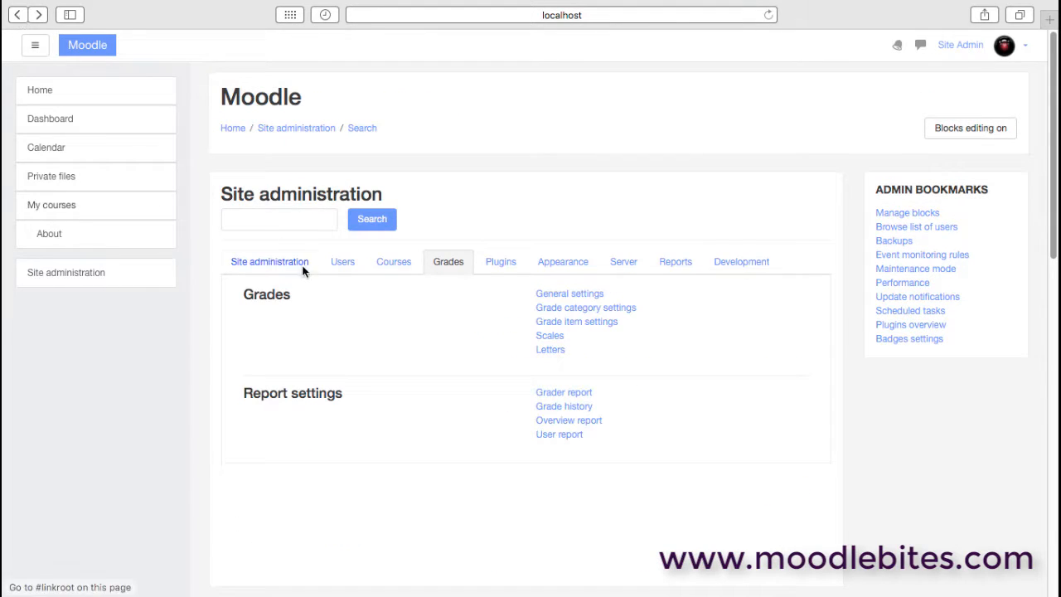
# Open the Grade category settings and review the options from Aggregation to manual override of category grades.
pyautogui.click(635, 312)
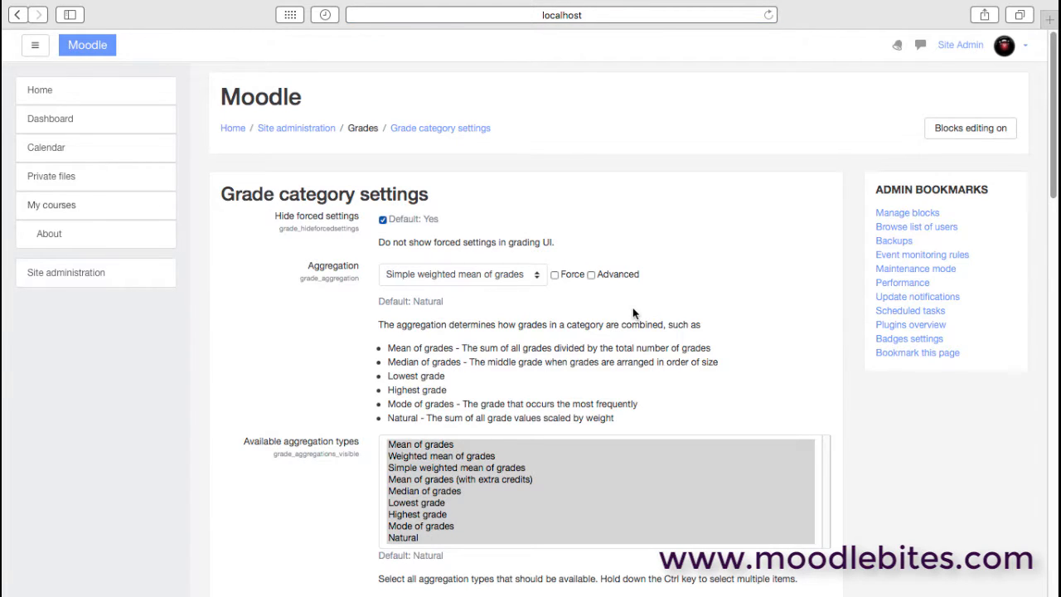
pyautogui.moveTo(1054, 66); pyautogui.dragTo(1054, 130)
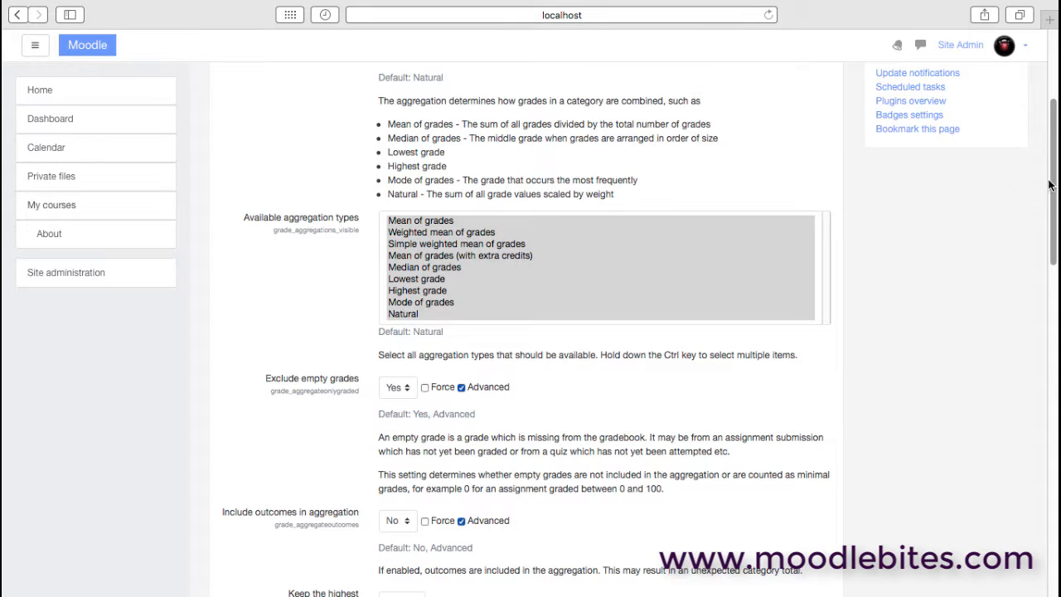
pyautogui.moveTo(1051, 189); pyautogui.dragTo(1051, 296)
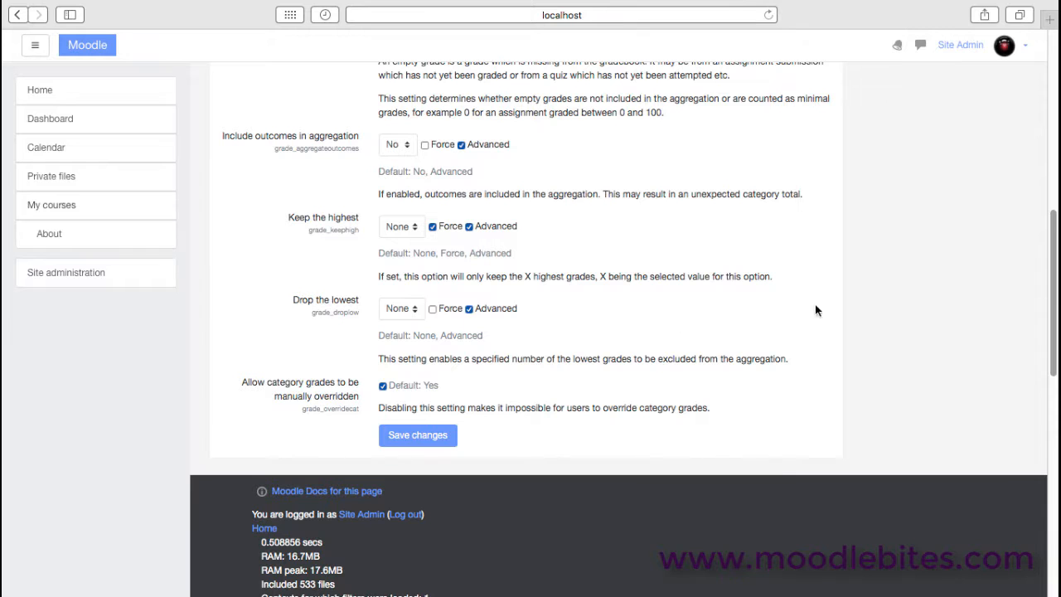
pyautogui.moveTo(1055, 288); pyautogui.dragTo(1056, 75)
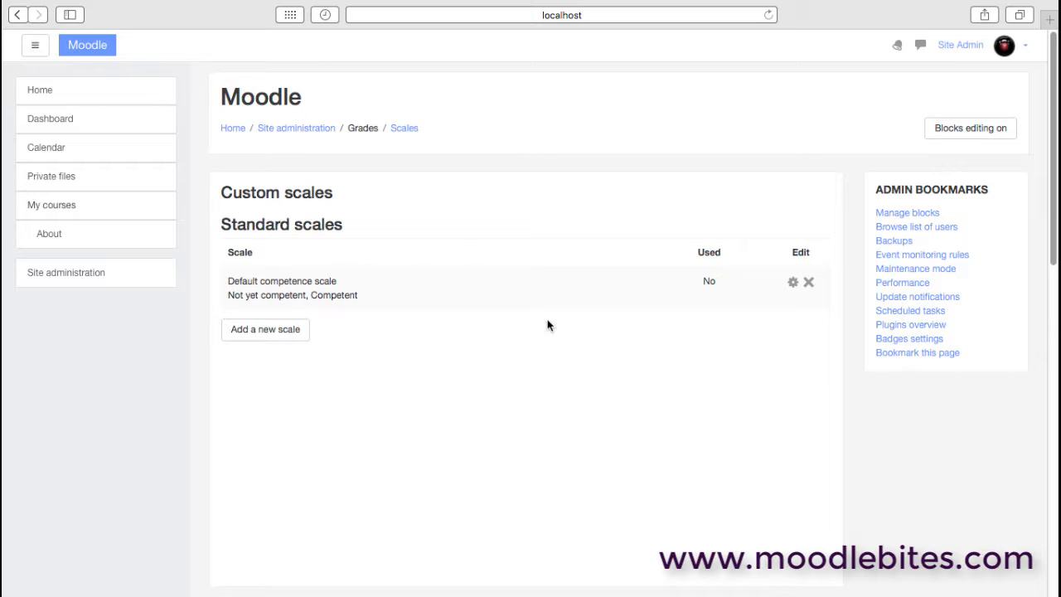
# Begin a new standard scale named "MySacle" and consult the help for the Scale field.
pyautogui.click(265, 330)
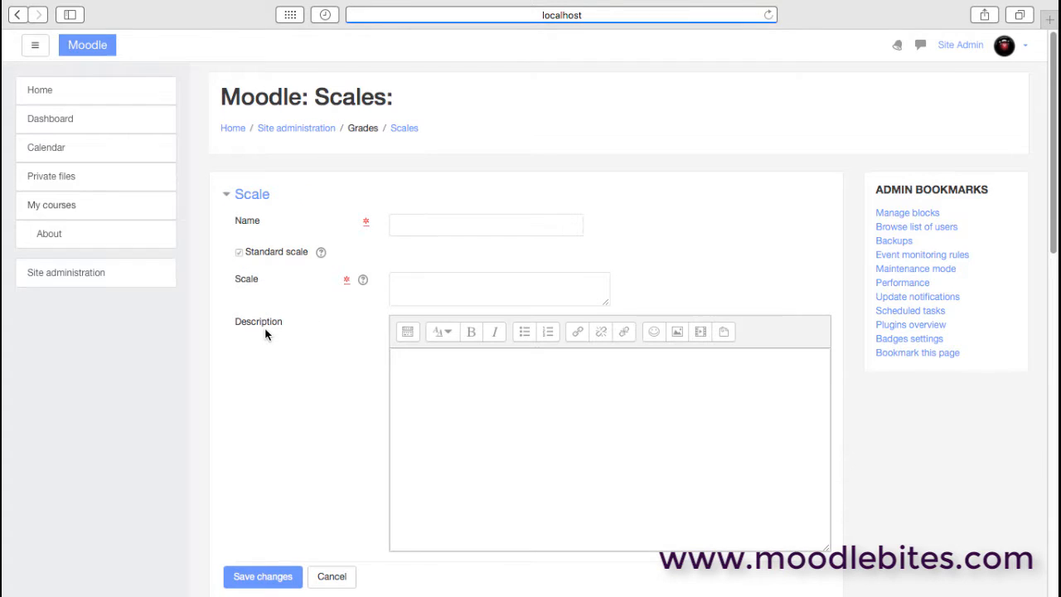
pyautogui.click(396, 224)
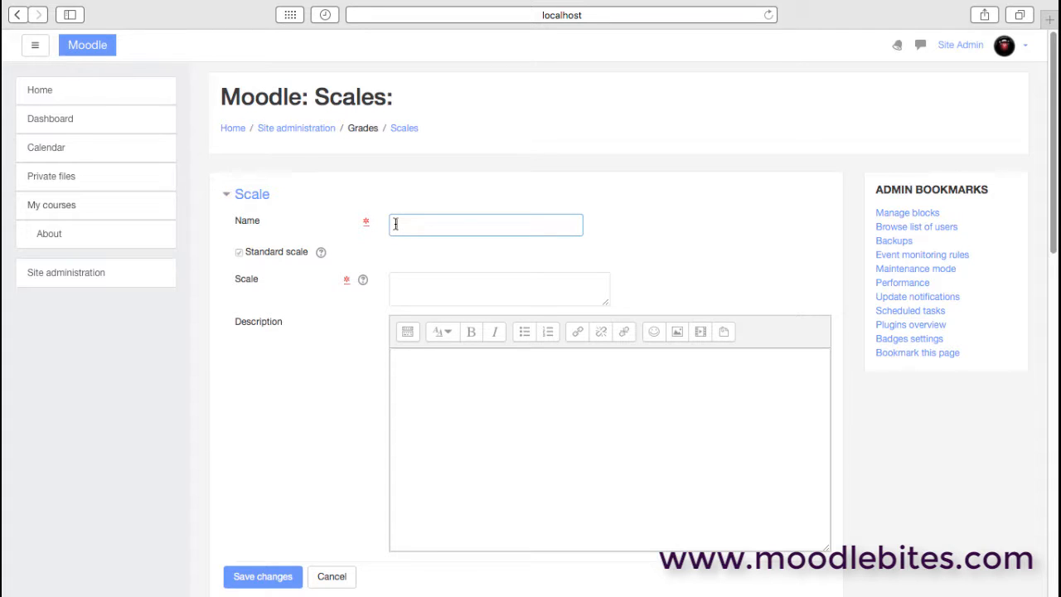
pyautogui.write('MySacle')
pyautogui.click(439, 286)
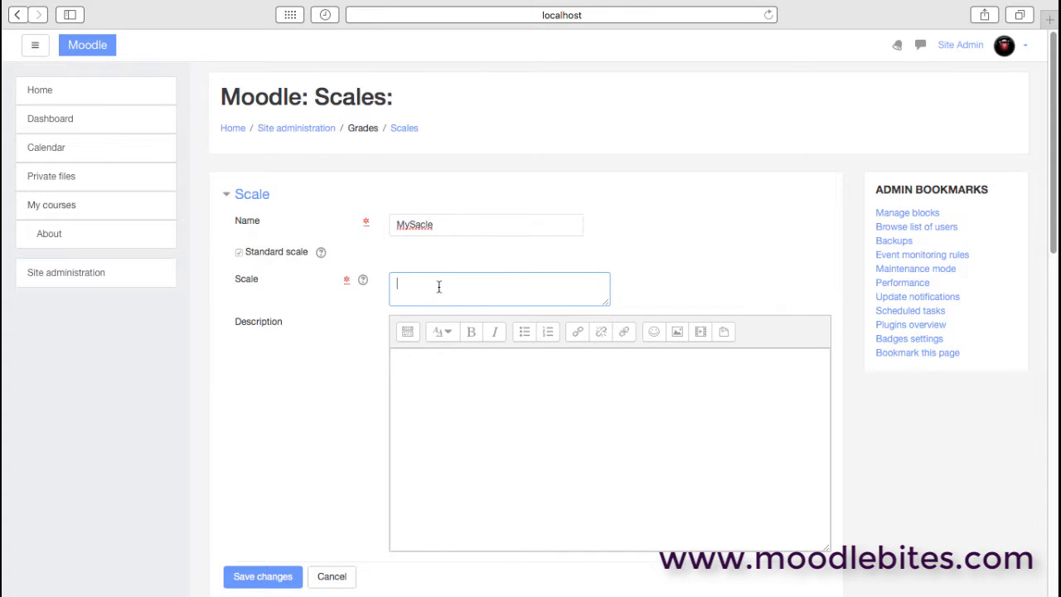
pyautogui.click(363, 283)
pyautogui.click(364, 281)
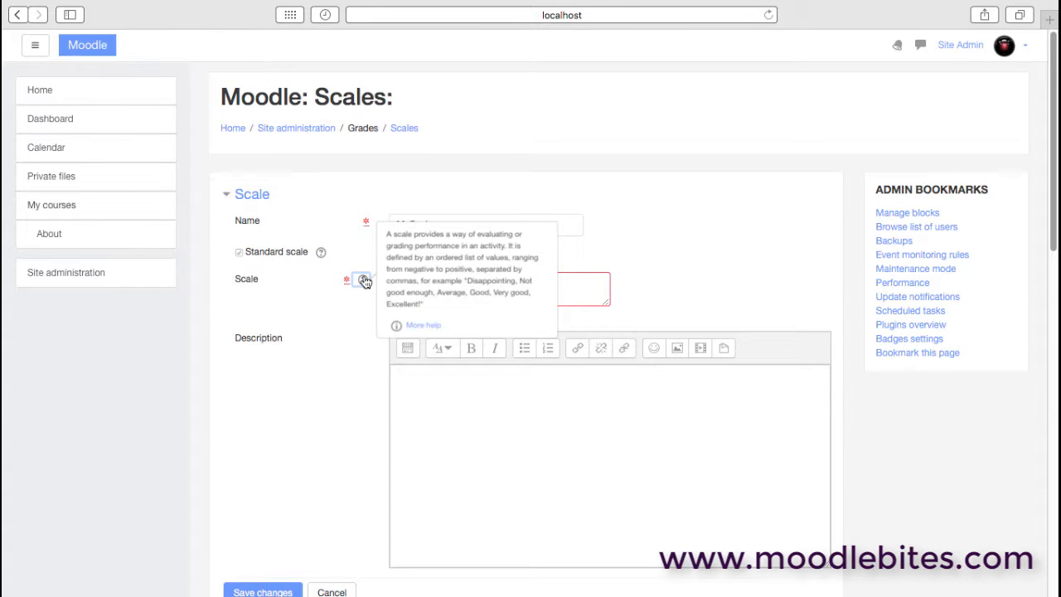
# Define the scale values as "Not submitted,Pass,Merit" with the description "Scale setup for ........" and save the scale.
pyautogui.click(417, 287)
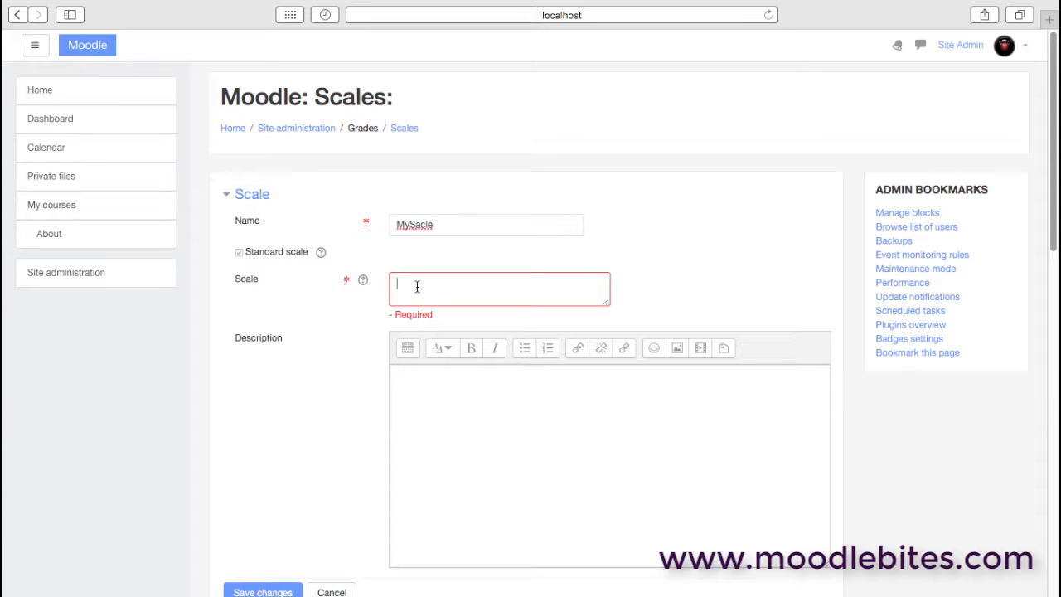
pyautogui.write('Not submitted, Pass,M')
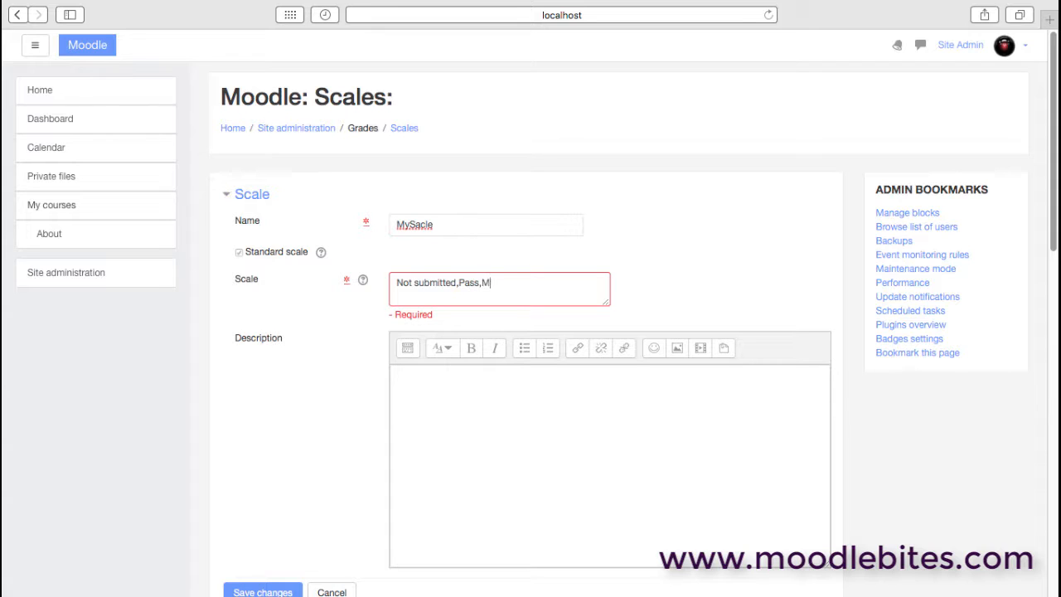
pyautogui.write('erit')
pyautogui.click(513, 409)
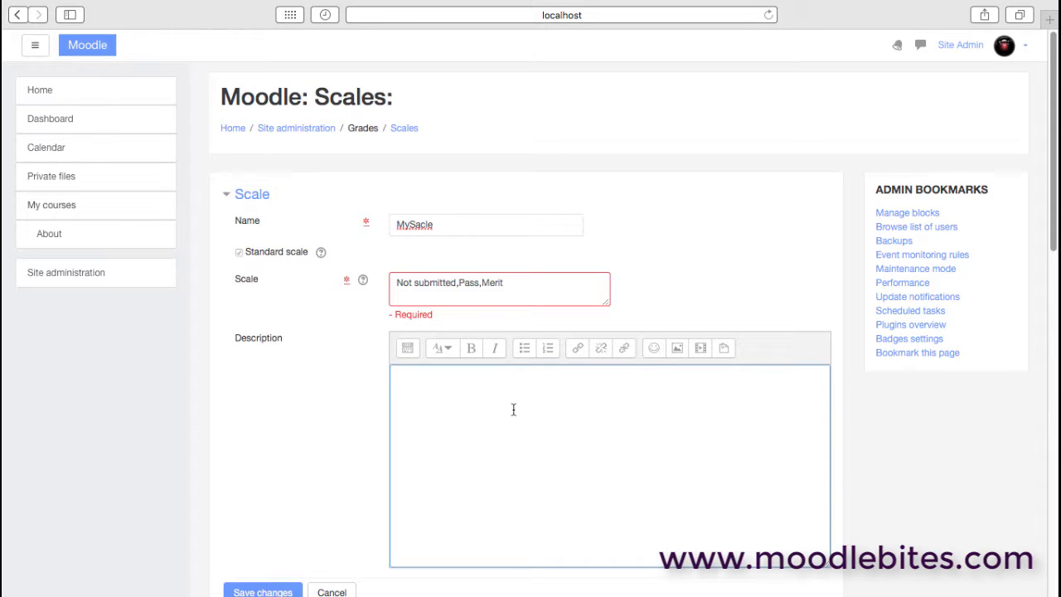
pyautogui.write('Scale setup for ........')
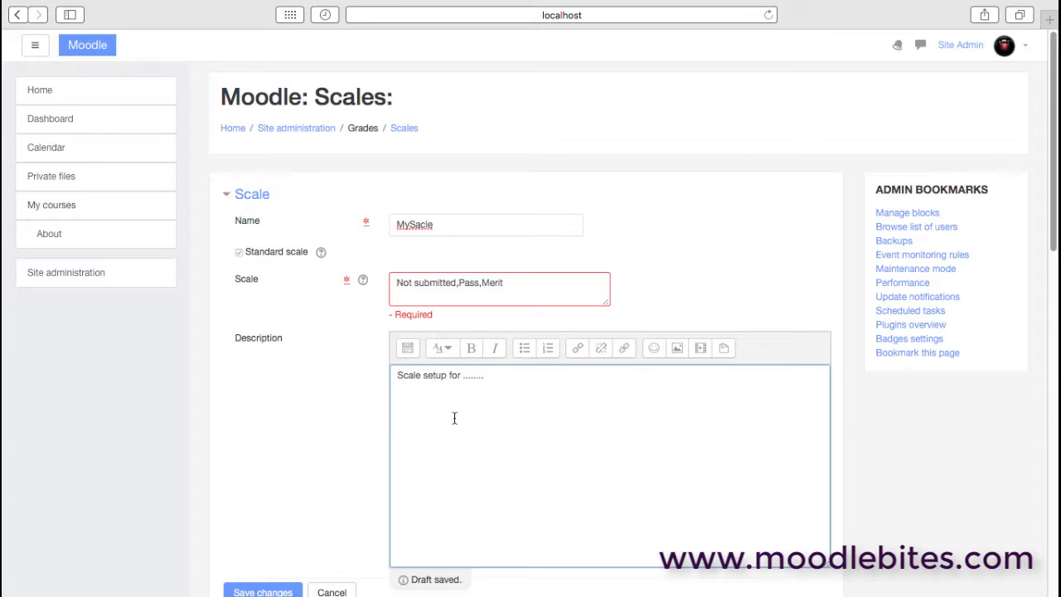
pyautogui.click(270, 590)
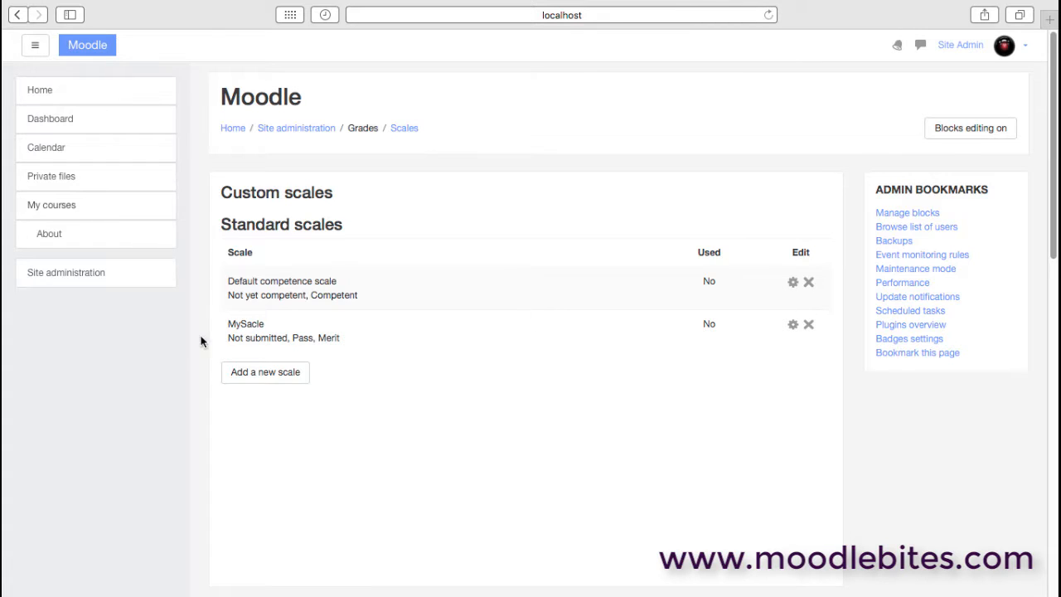
# Check the saved scale's entry, examine the grade letter boundaries on the Letters page, and return to Grades administration.
pyautogui.moveTo(228, 323); pyautogui.dragTo(265, 325)
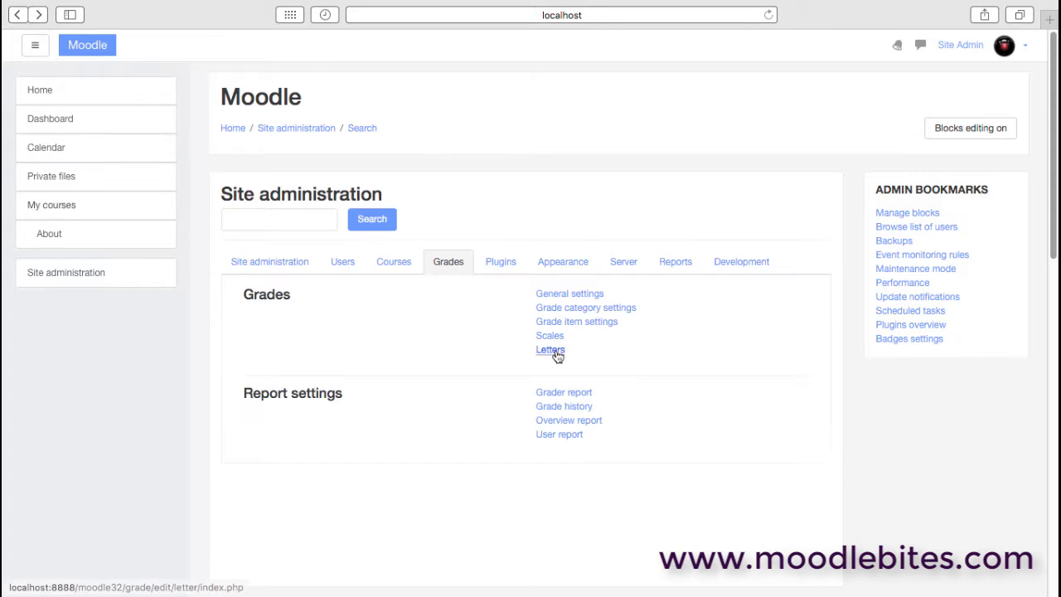
pyautogui.click(554, 351)
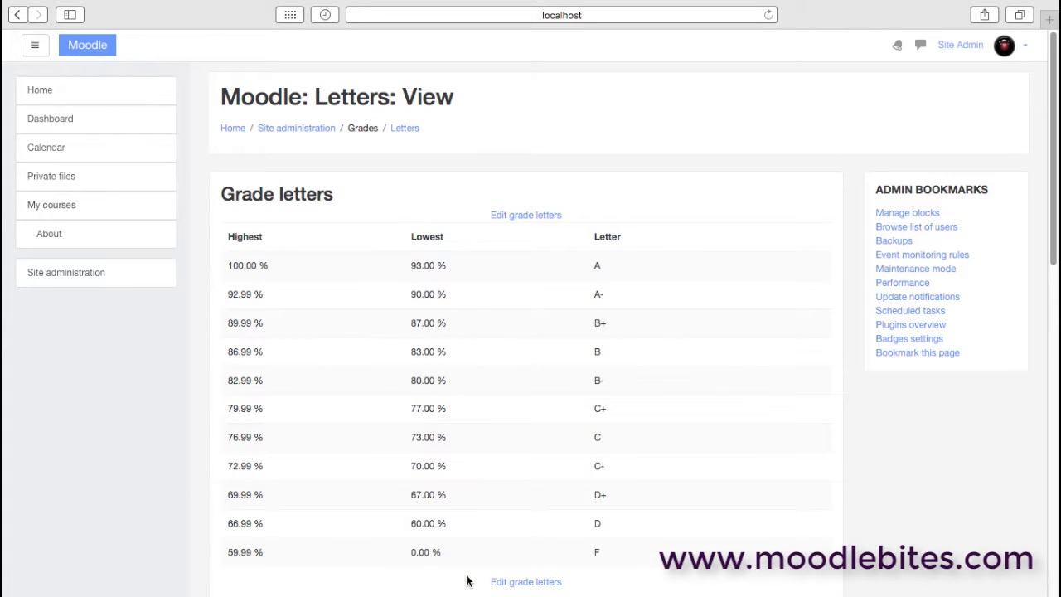
pyautogui.click(19, 17)
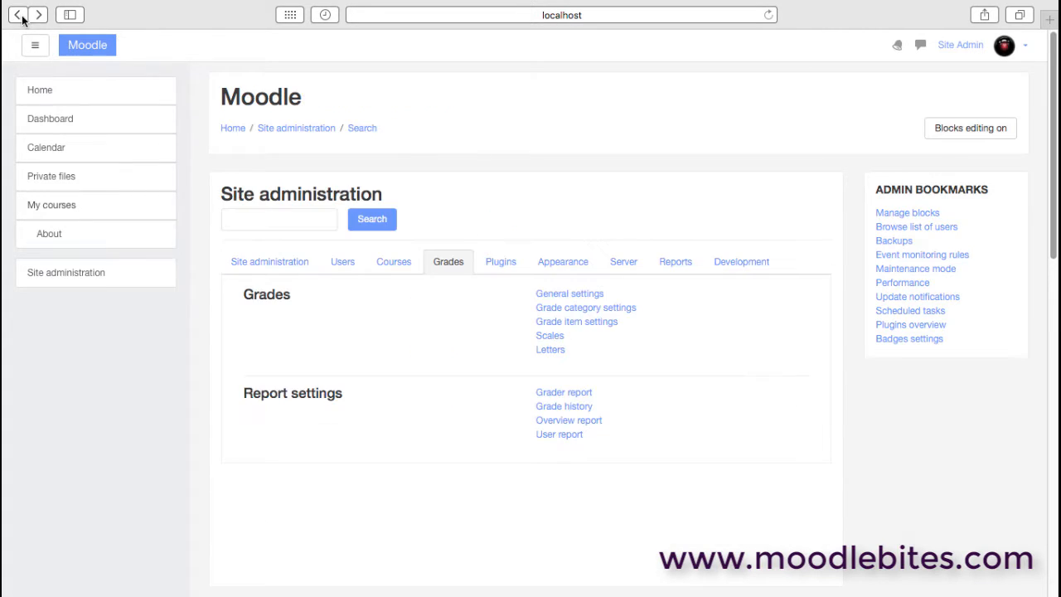
# Open the Grader report settings and enable Quick feedback.
pyautogui.click(590, 395)
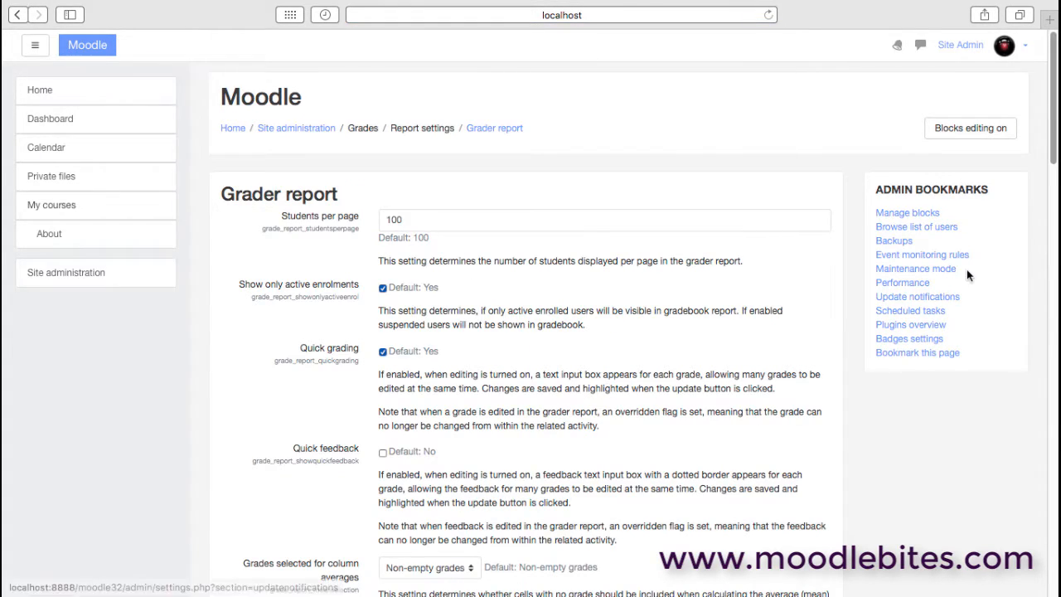
pyautogui.moveTo(1052, 99); pyautogui.dragTo(1048, 127)
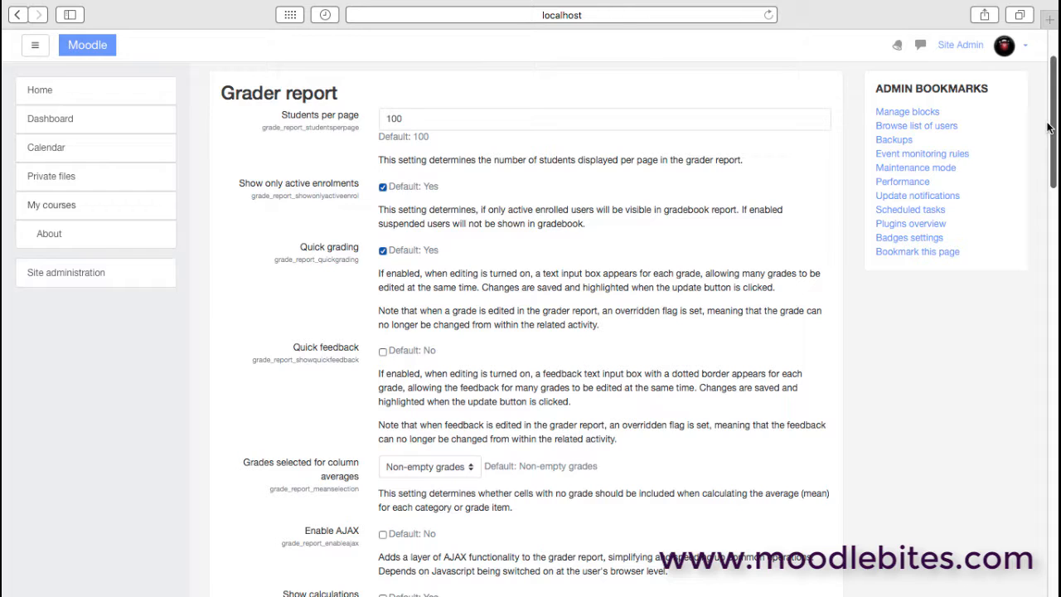
pyautogui.moveTo(1049, 127); pyautogui.dragTo(1044, 152)
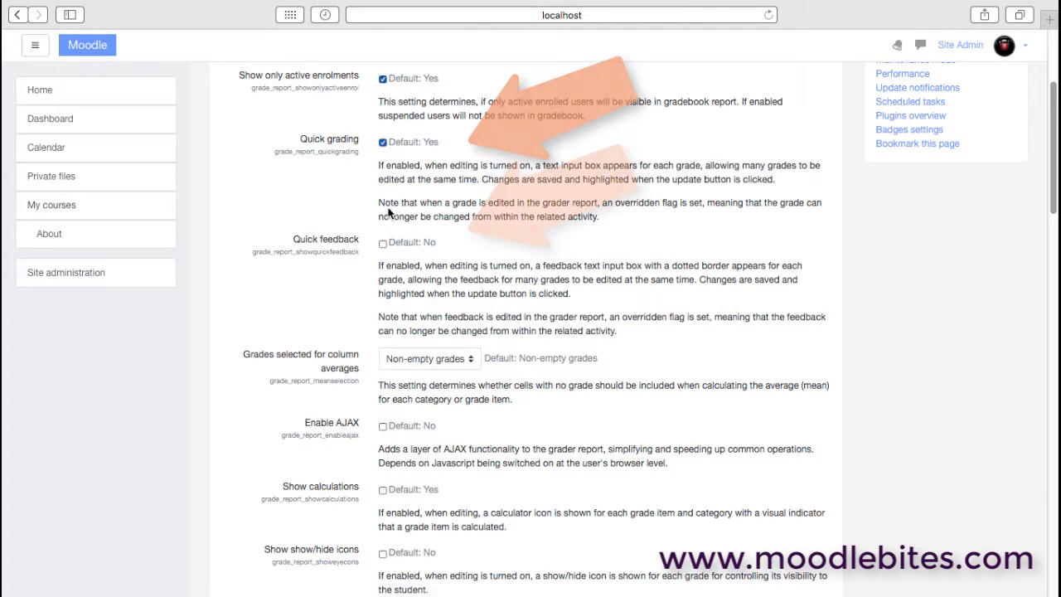
pyautogui.click(383, 243)
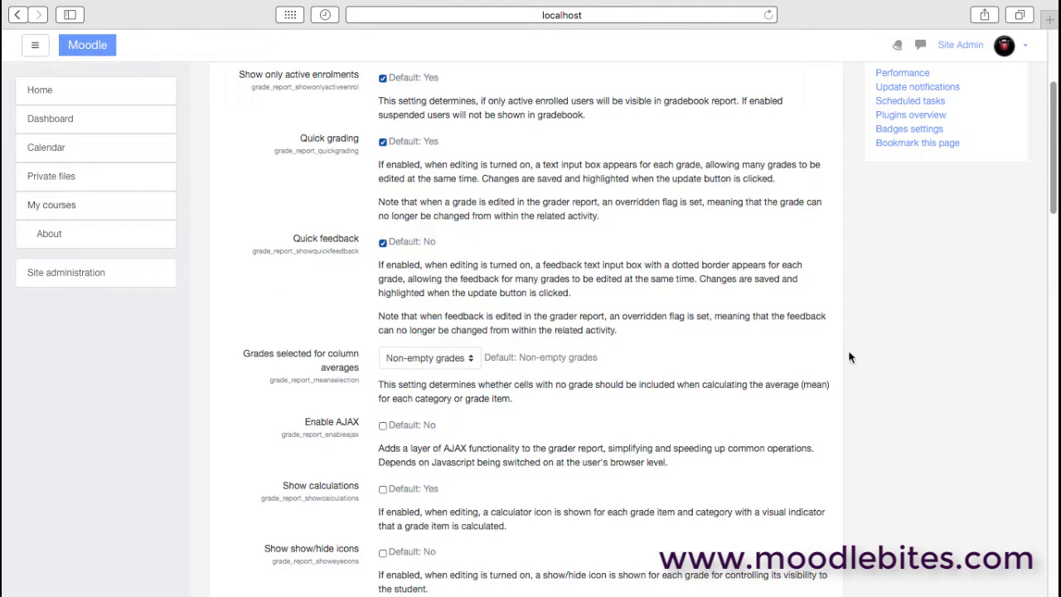
# Enable AJAX in the Grader report settings, leaving Show show/hide icons, Show locks and Show ranges off.
pyautogui.moveTo(1051, 137); pyautogui.dragTo(1052, 212)
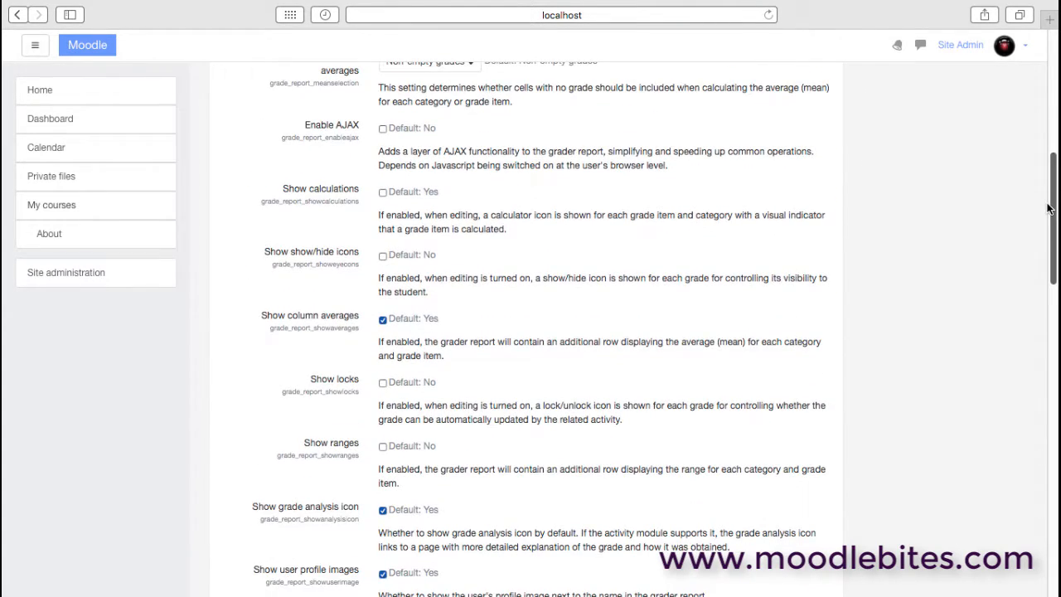
pyautogui.click(384, 129)
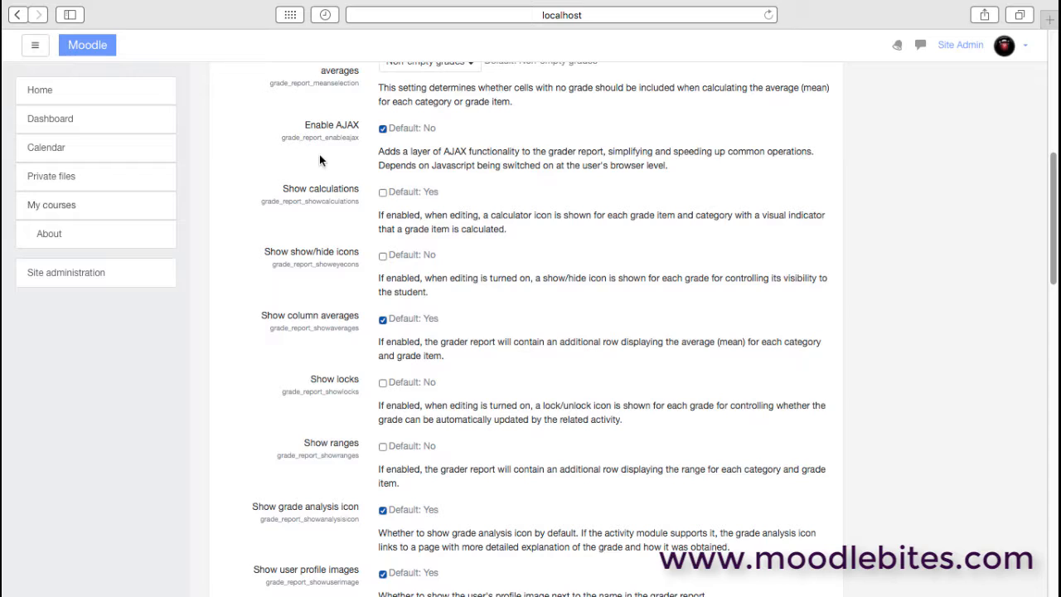
pyautogui.click(383, 257)
pyautogui.click(382, 383)
pyautogui.click(382, 383)
pyautogui.click(383, 446)
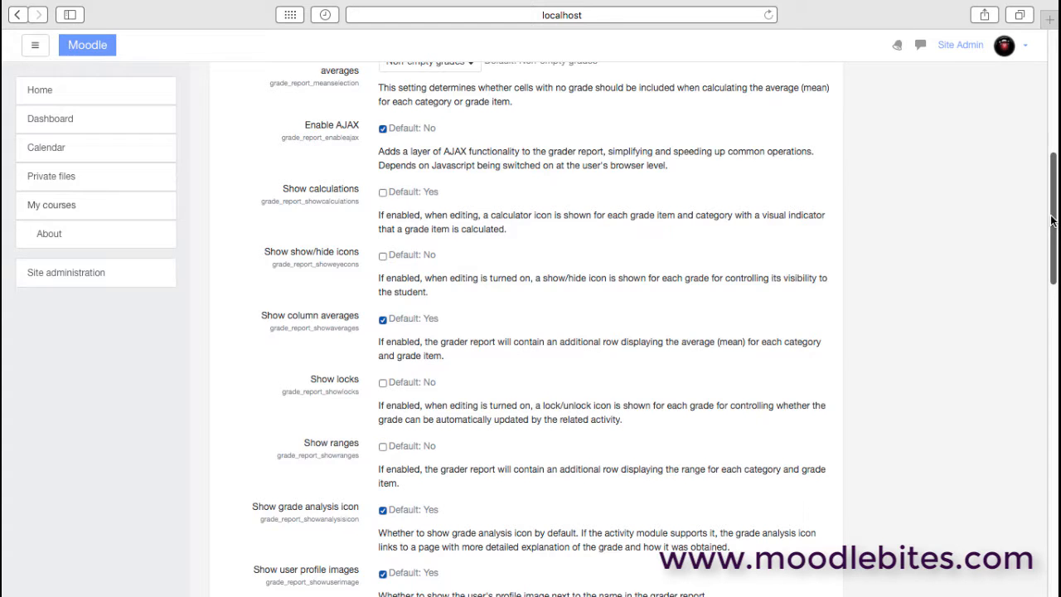
# Review the remaining Grader report settings and go back to Grades administration without saving.
pyautogui.moveTo(1051, 220); pyautogui.dragTo(1047, 343)
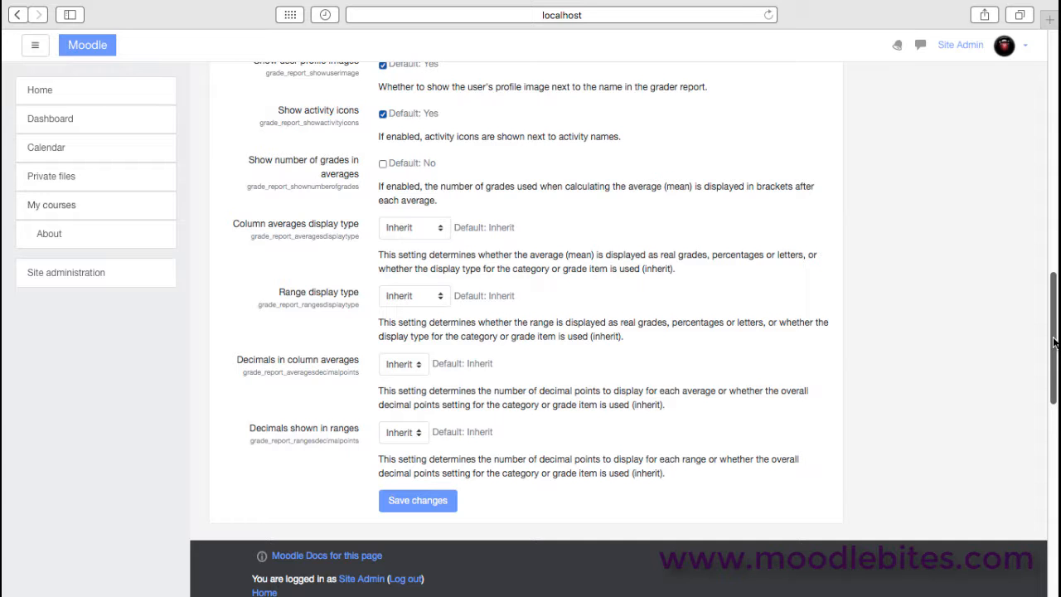
pyautogui.scroll(15, 1055, 342)
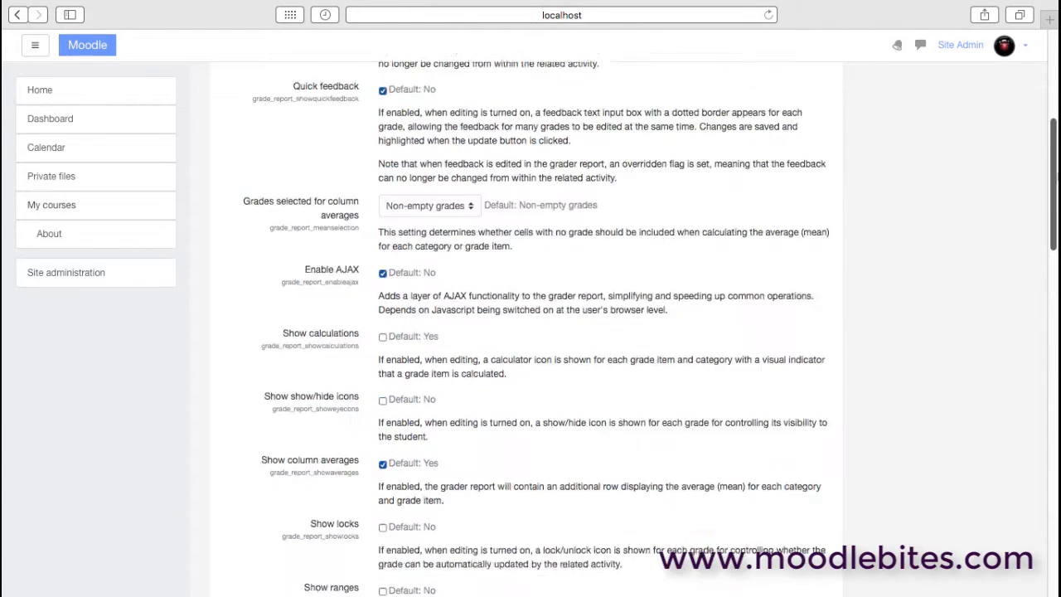
pyautogui.click(18, 15)
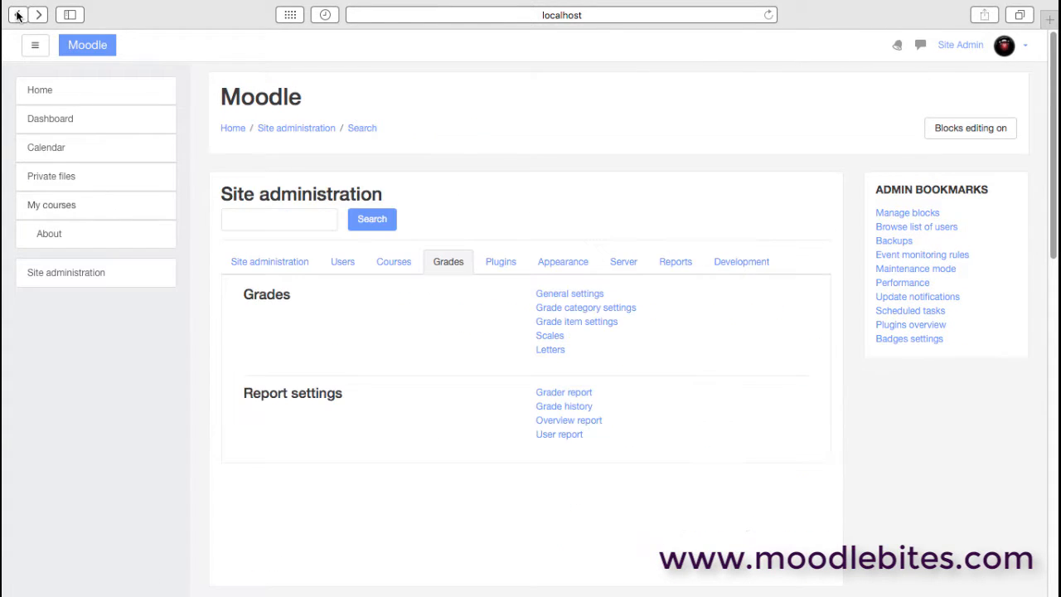
# Examine the Overview report settings, including the choices for totals containing hidden items, and return to Grades administration.
pyautogui.click(577, 410)
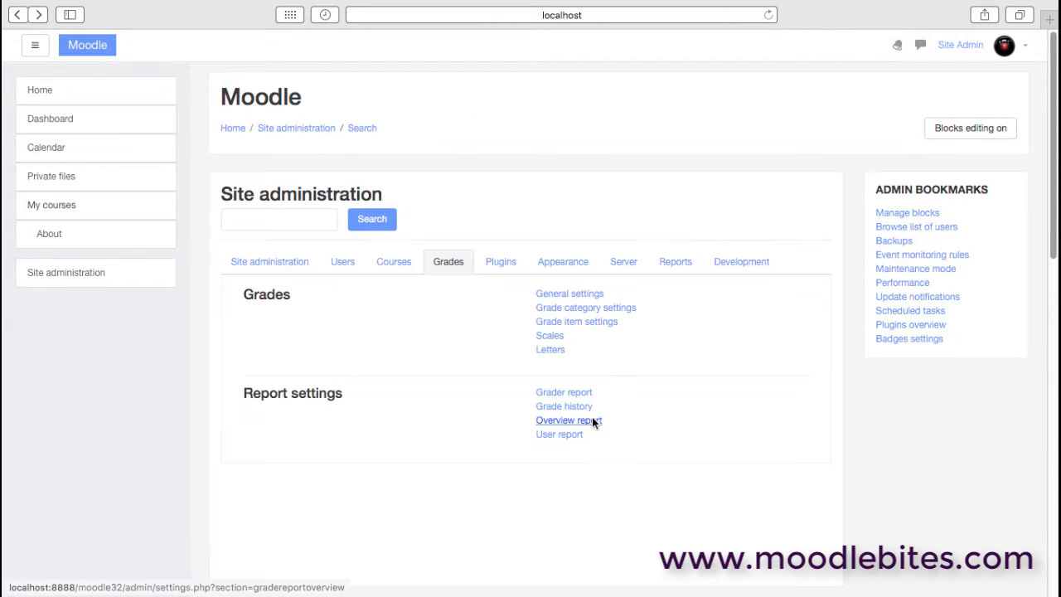
pyautogui.click(592, 417)
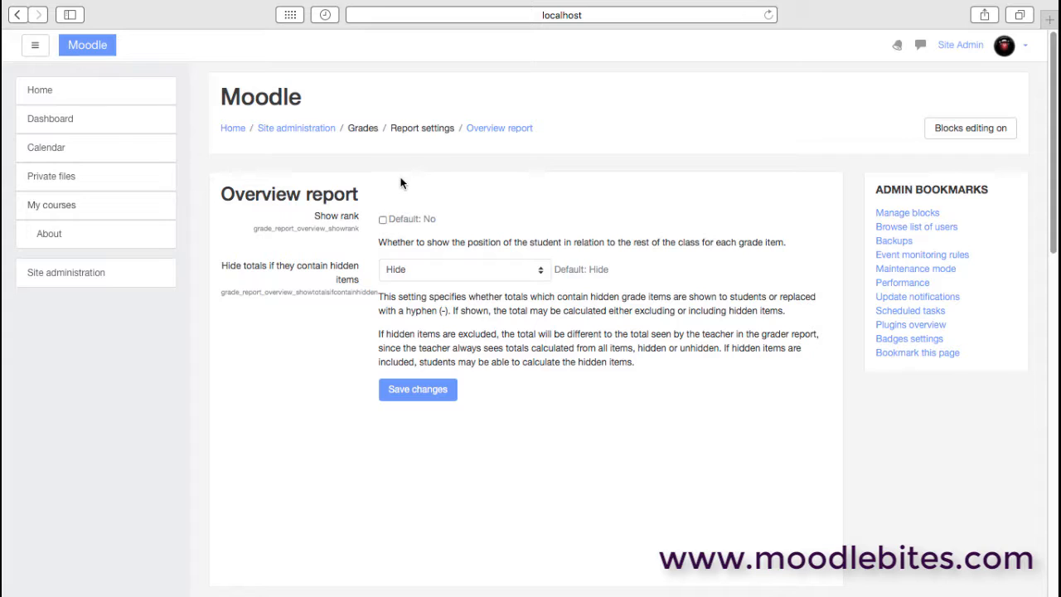
pyautogui.click(541, 273)
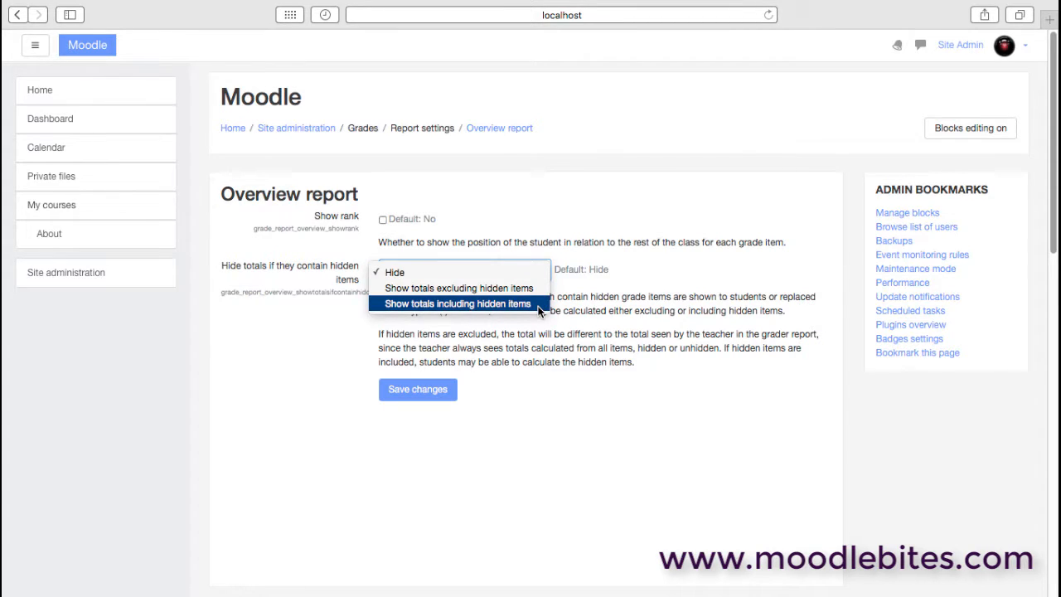
pyautogui.click(548, 383)
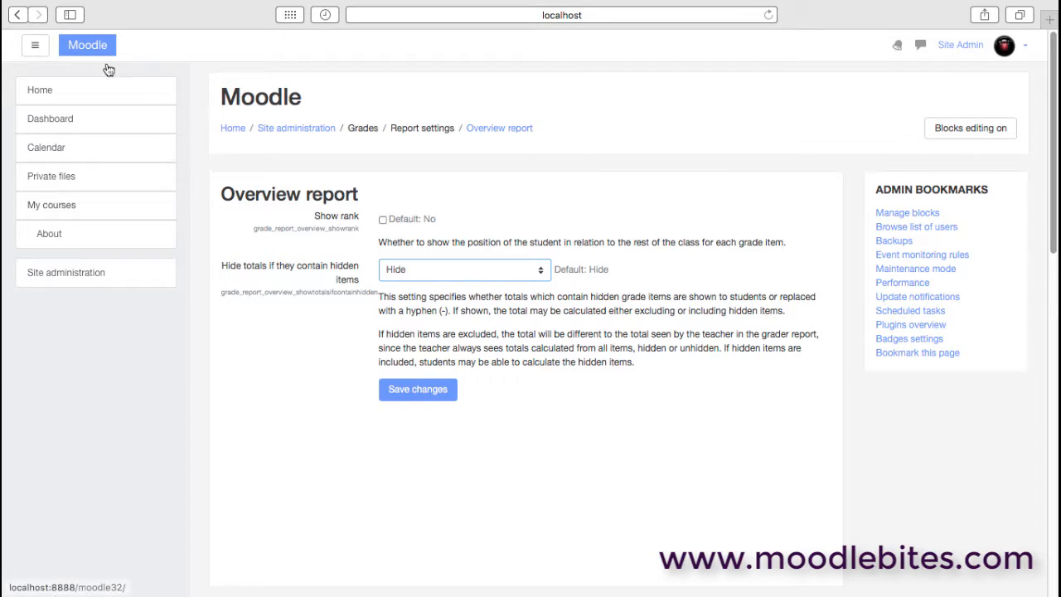
pyautogui.click(18, 15)
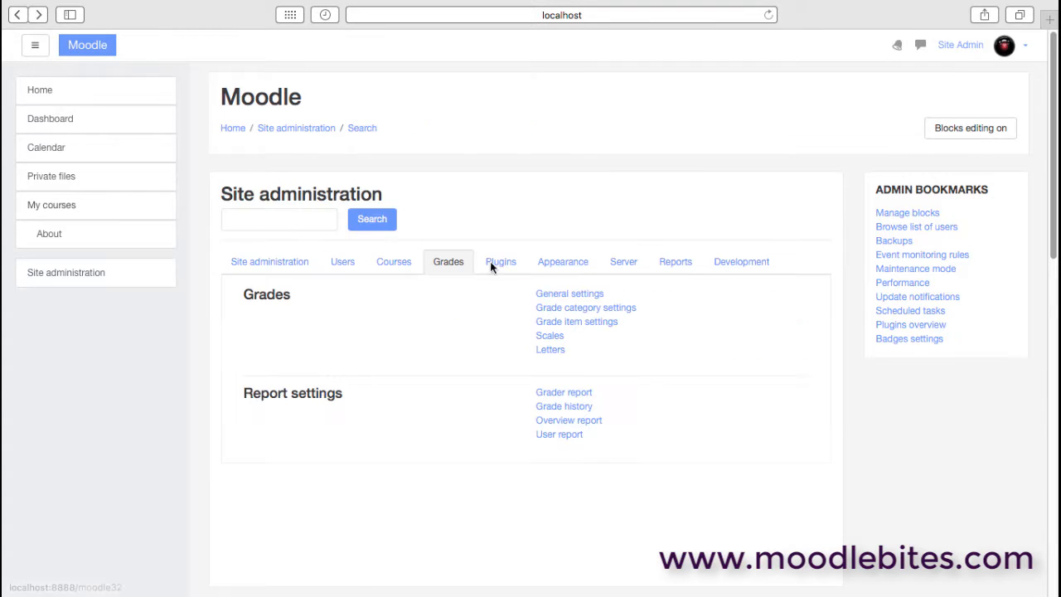
# Open the User report settings, turn off Show ranges and Show weightings, and review the remaining options.
pyautogui.click(578, 435)
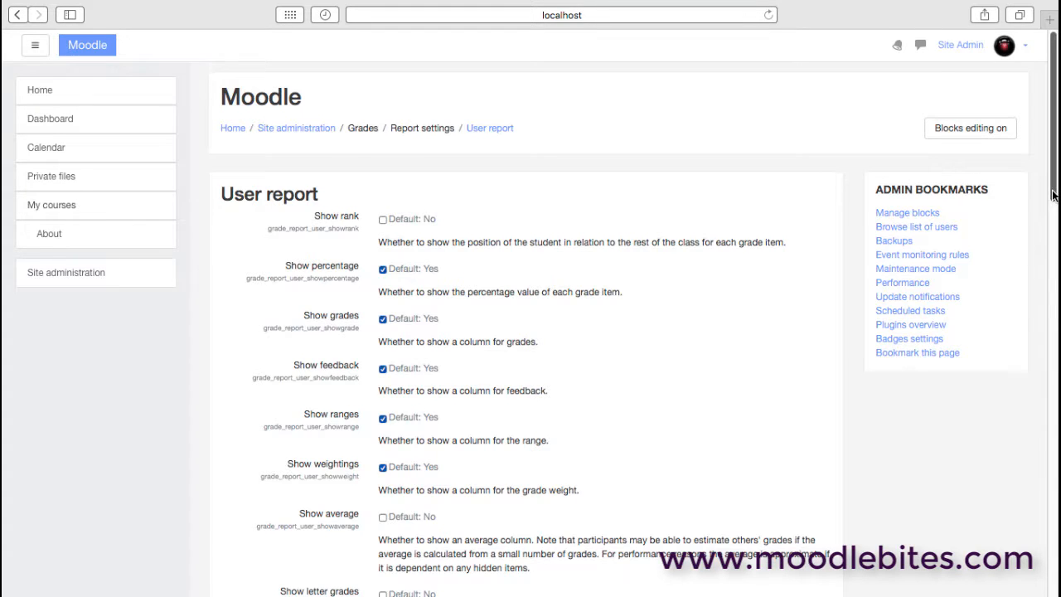
pyautogui.moveTo(1053, 197); pyautogui.dragTo(1051, 225)
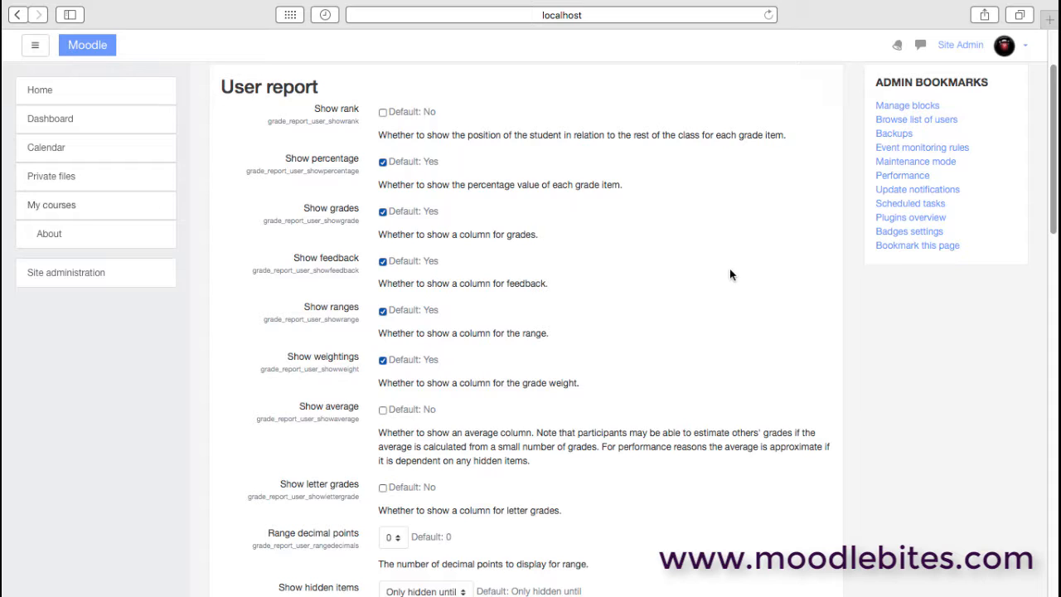
pyautogui.click(383, 162)
pyautogui.click(382, 311)
pyautogui.click(383, 359)
pyautogui.click(382, 410)
pyautogui.moveTo(1053, 170); pyautogui.dragTo(1057, 312)
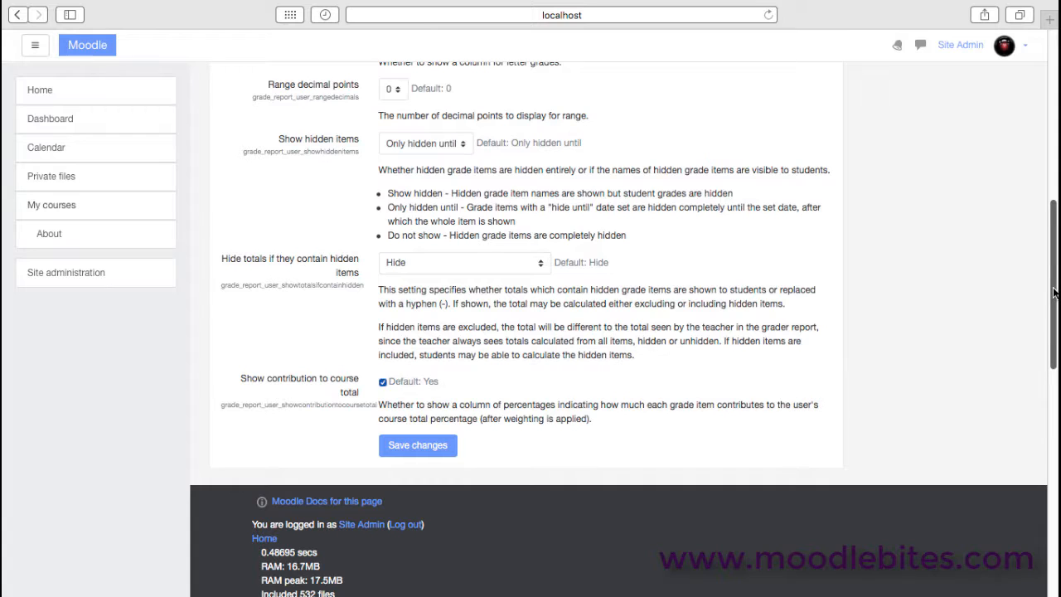
pyautogui.moveTo(1054, 293); pyautogui.dragTo(1054, 72)
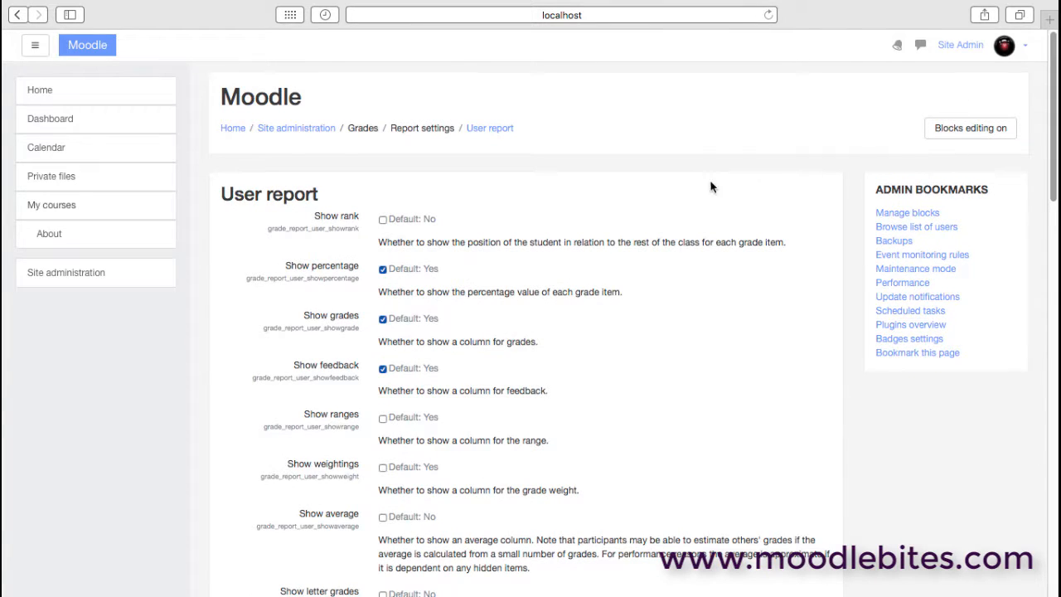